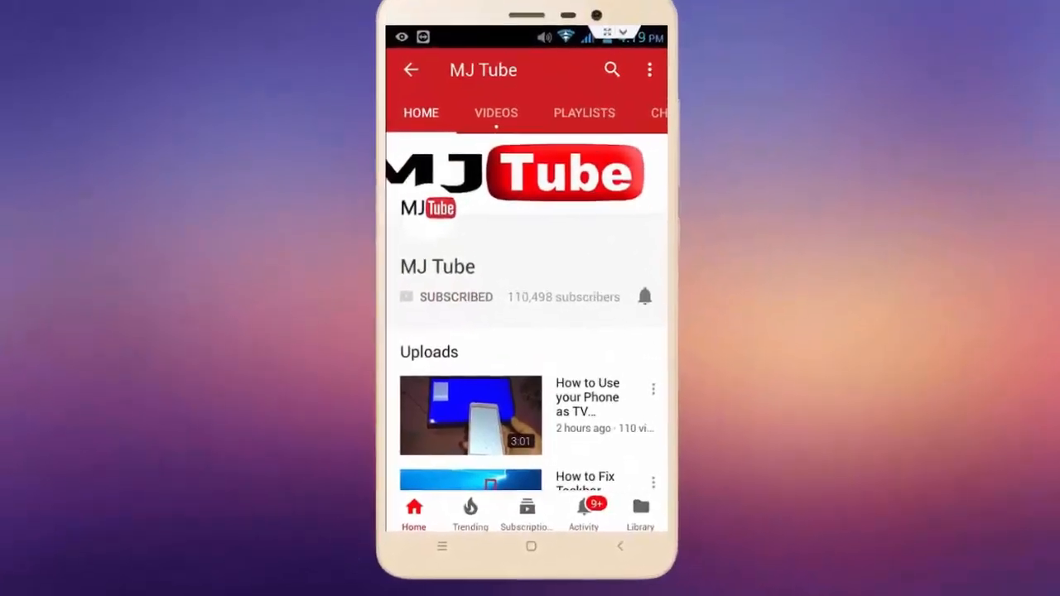
# - Enable all notifications for the MJ Tube channel via its bell icon
pyautogui.click(644, 296)
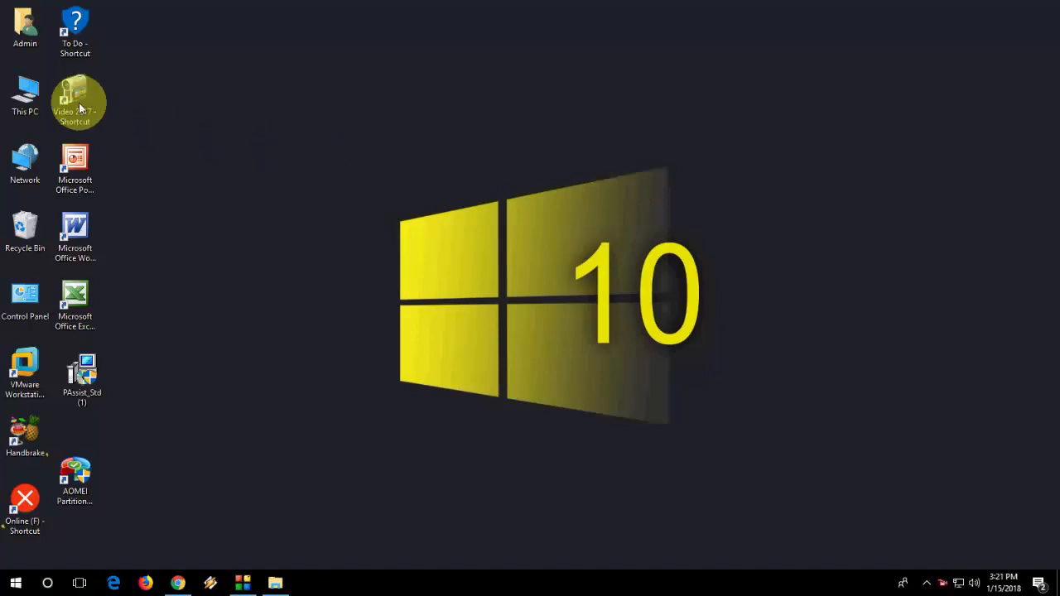
# - Browse USB Drive (G:) in a maximized This PC window, view its five videos, and return to the drive list
pyautogui.doubleClick(26, 103)
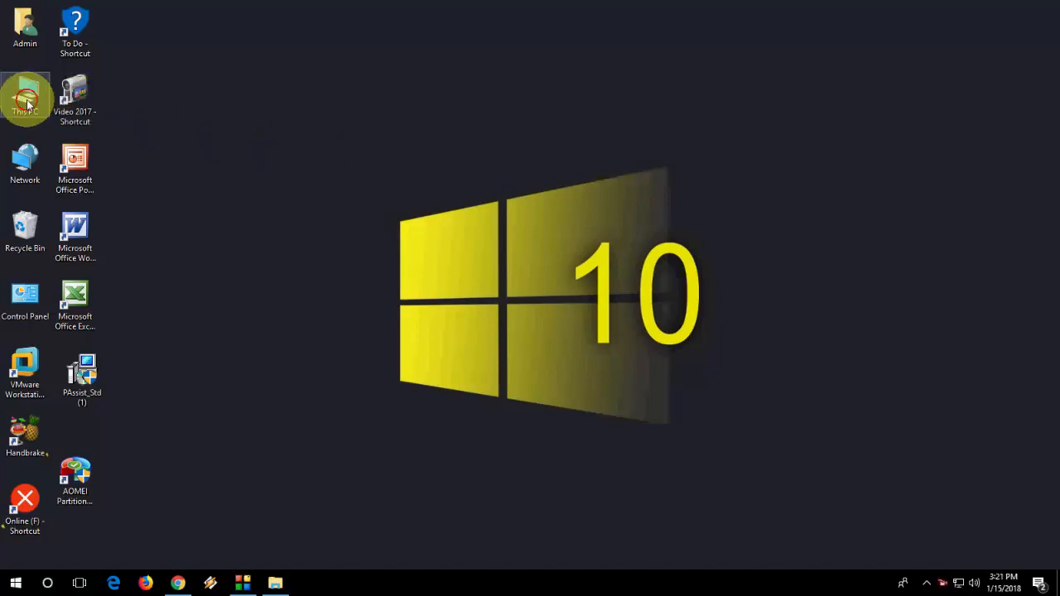
pyautogui.click(778, 10)
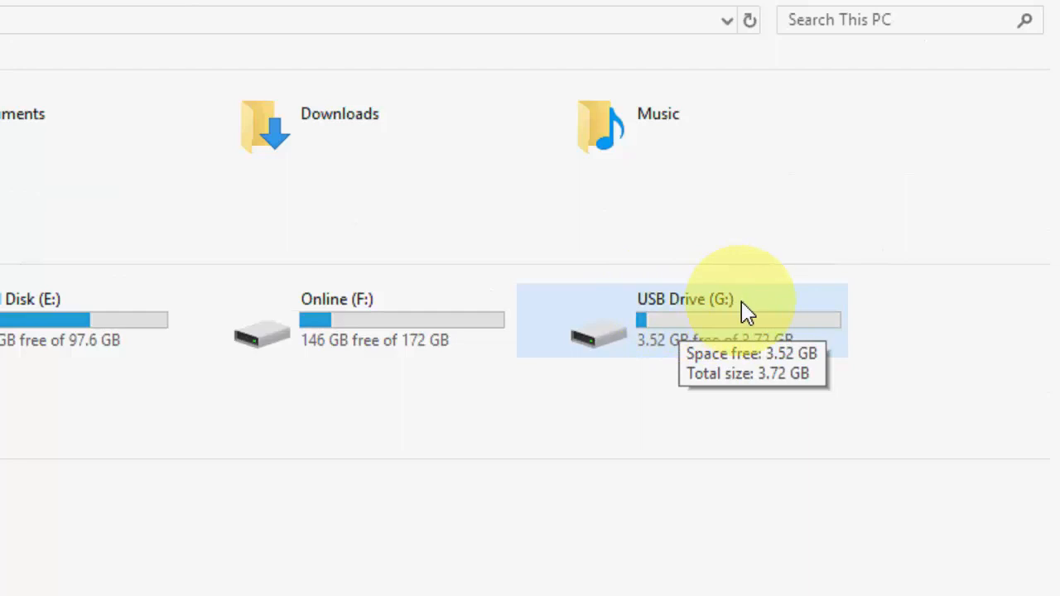
pyautogui.press('alt')
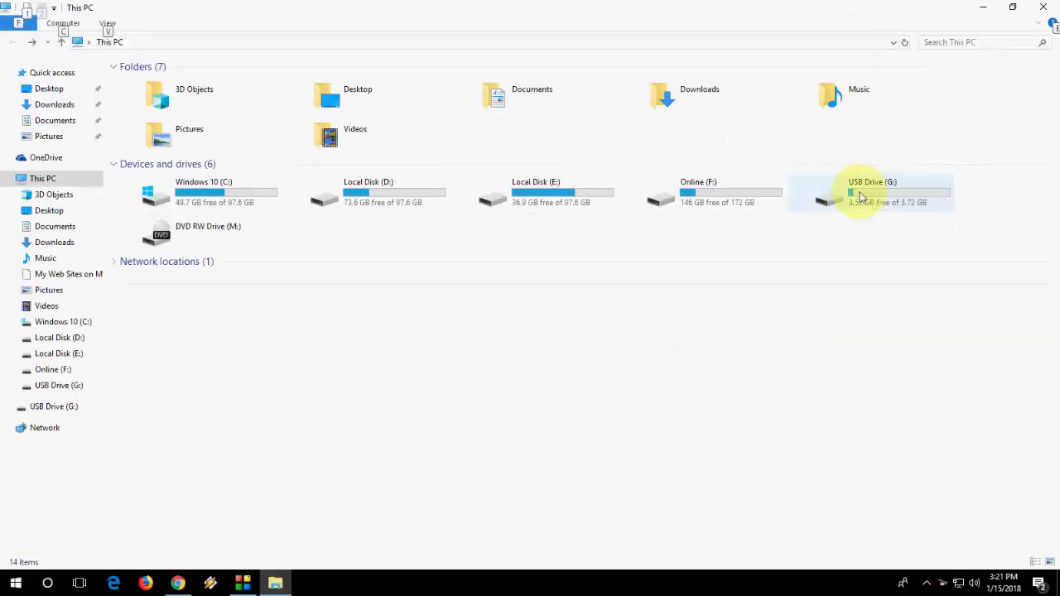
pyautogui.doubleClick(861, 197)
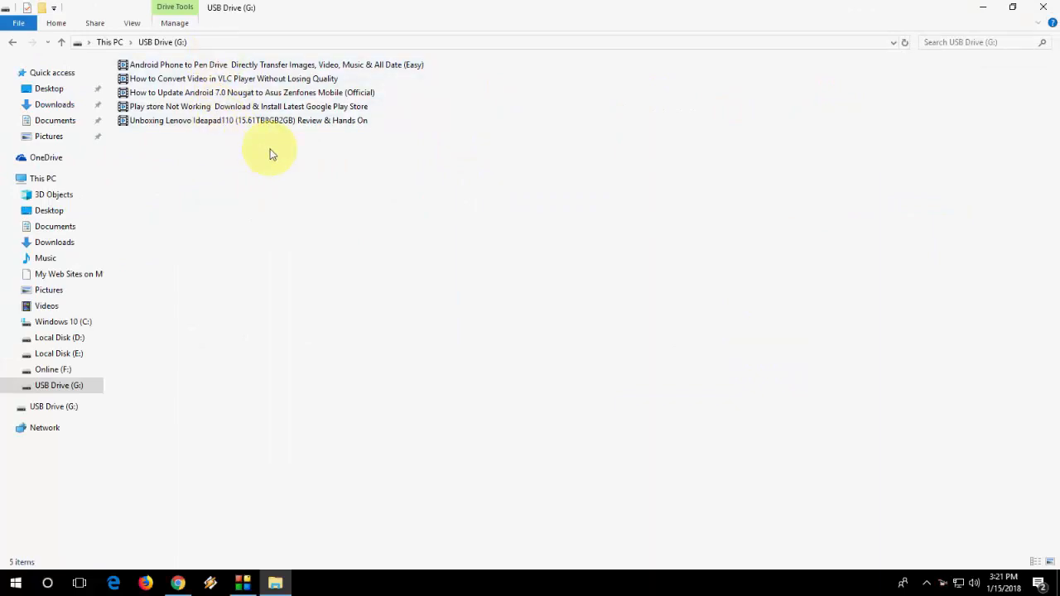
pyautogui.click(12, 42)
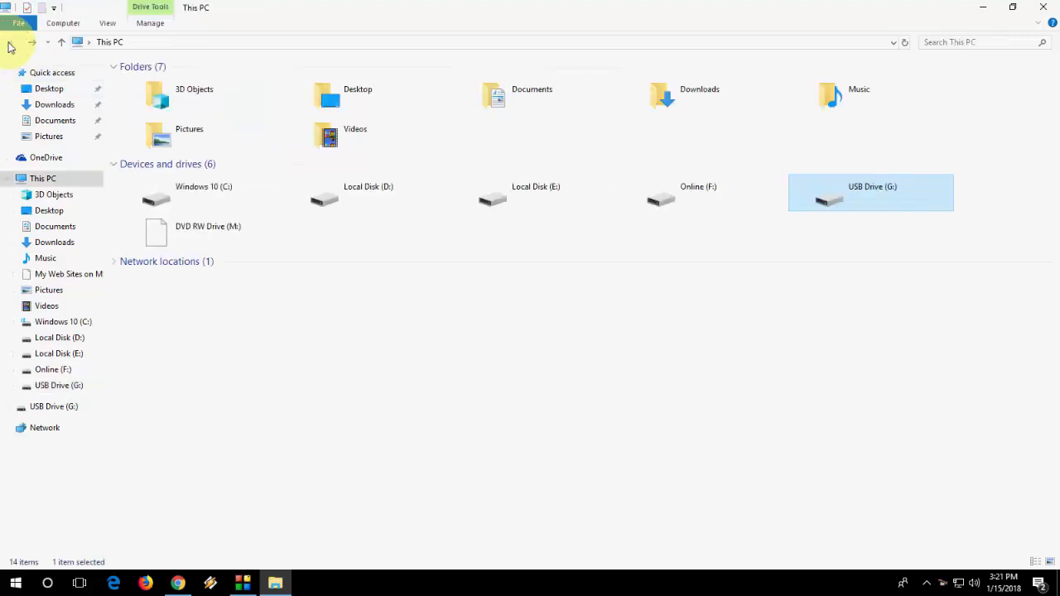
# - Check USB Drive (G:) Properties showing FAT32 with 3.72 GB capacity, then minimize Explorer
pyautogui.rightClick(857, 195)
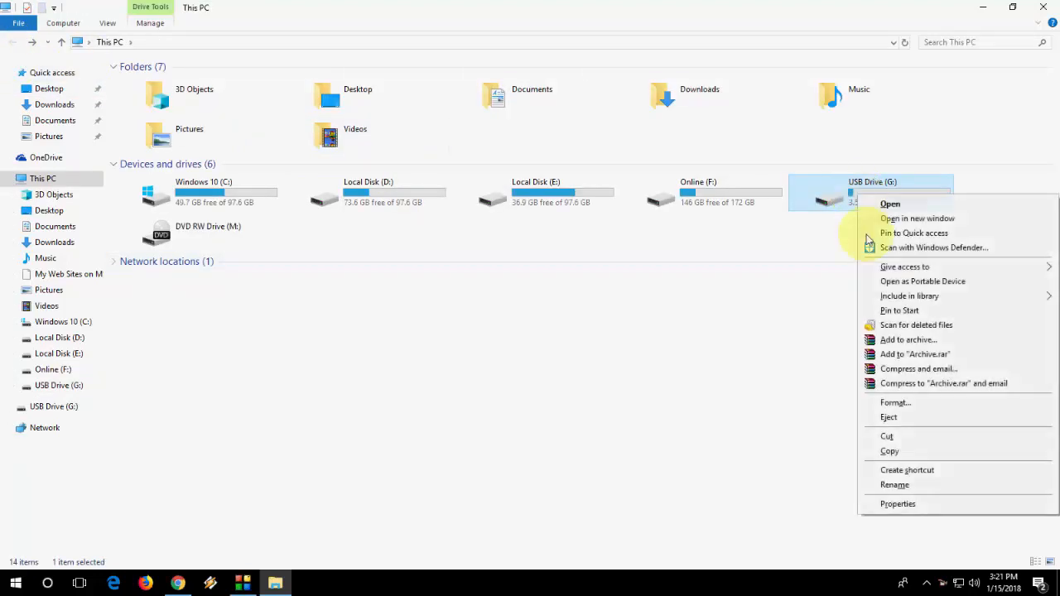
pyautogui.click(926, 513)
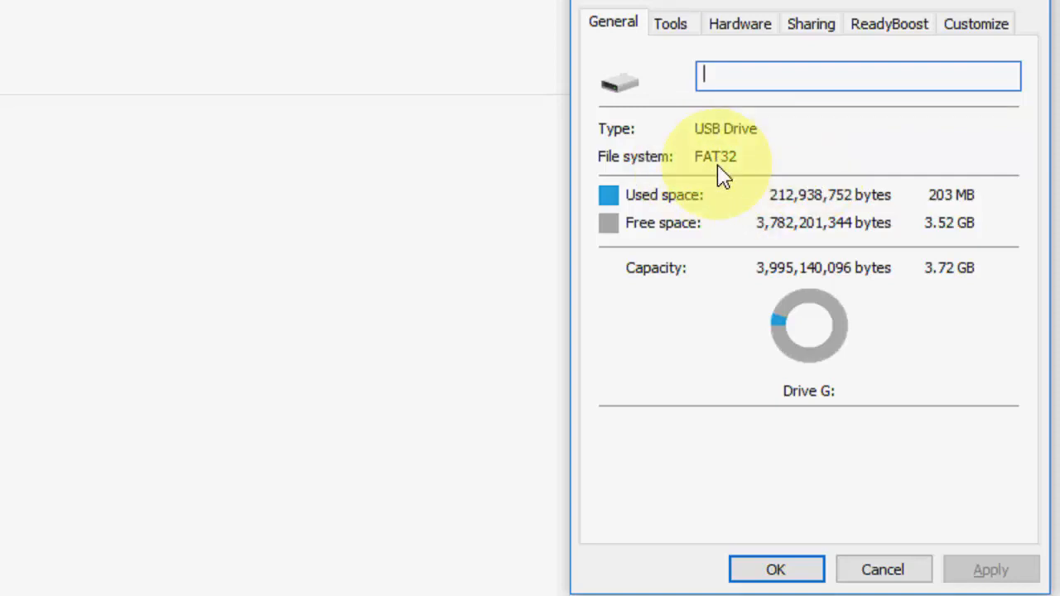
pyautogui.click(968, 494)
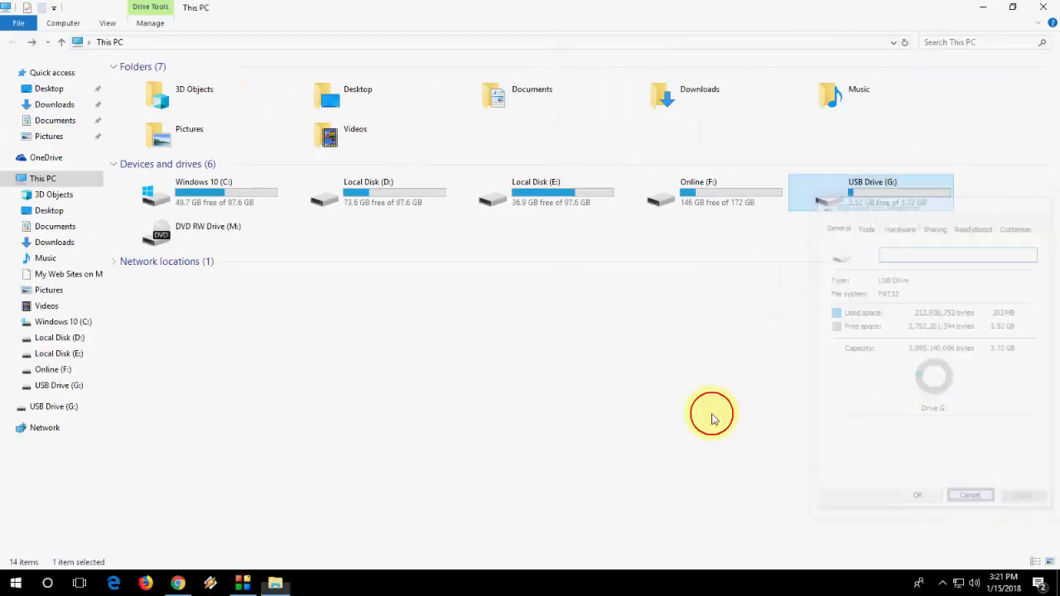
pyautogui.click(989, 7)
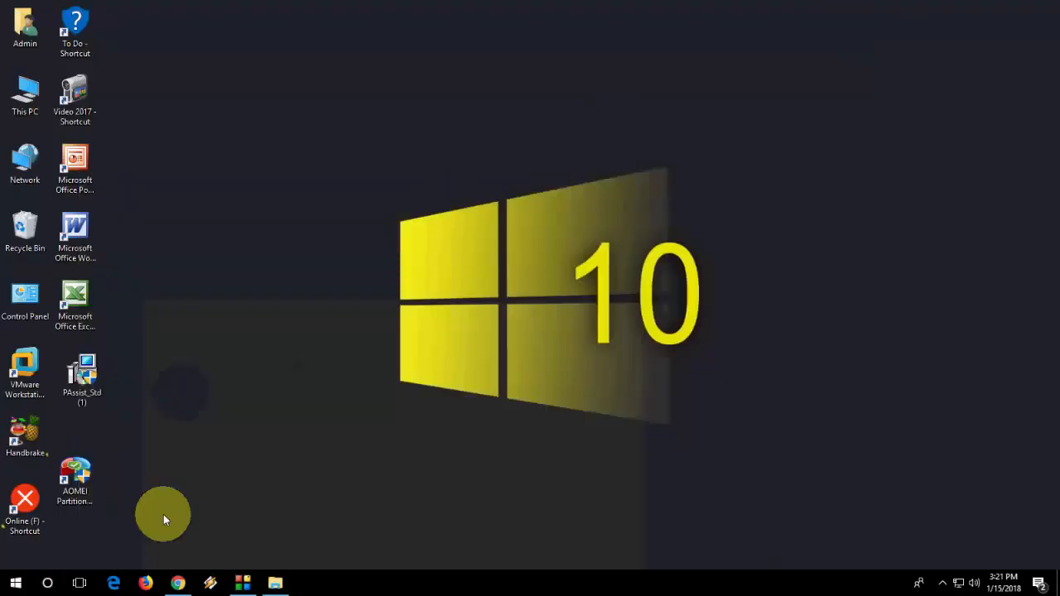
# - Start Command Prompt with administrator rights from the Start search
pyautogui.press('super')
pyautogui.write('command')
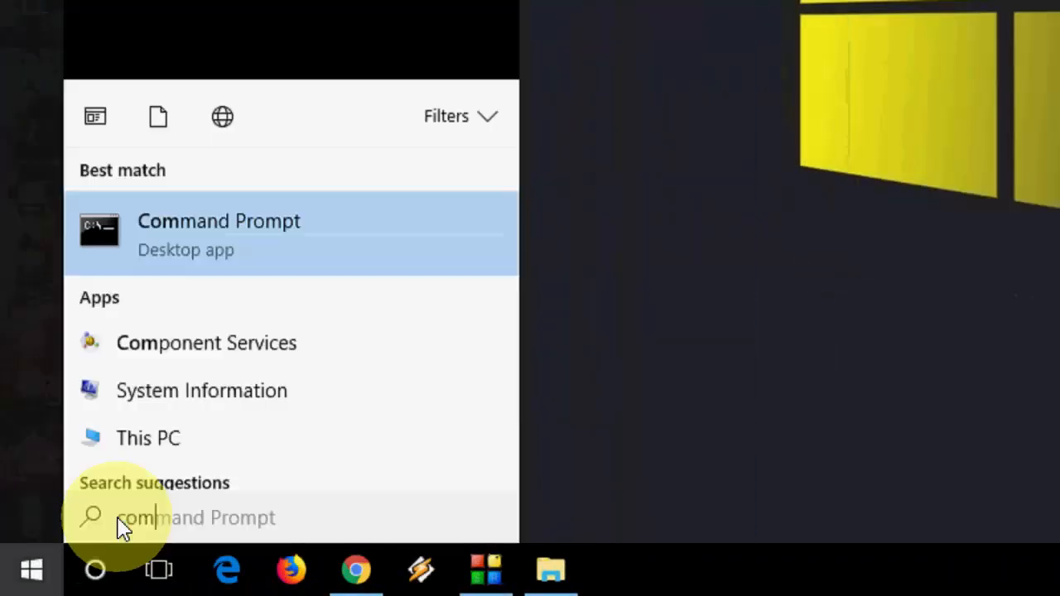
pyautogui.rightClick(229, 118)
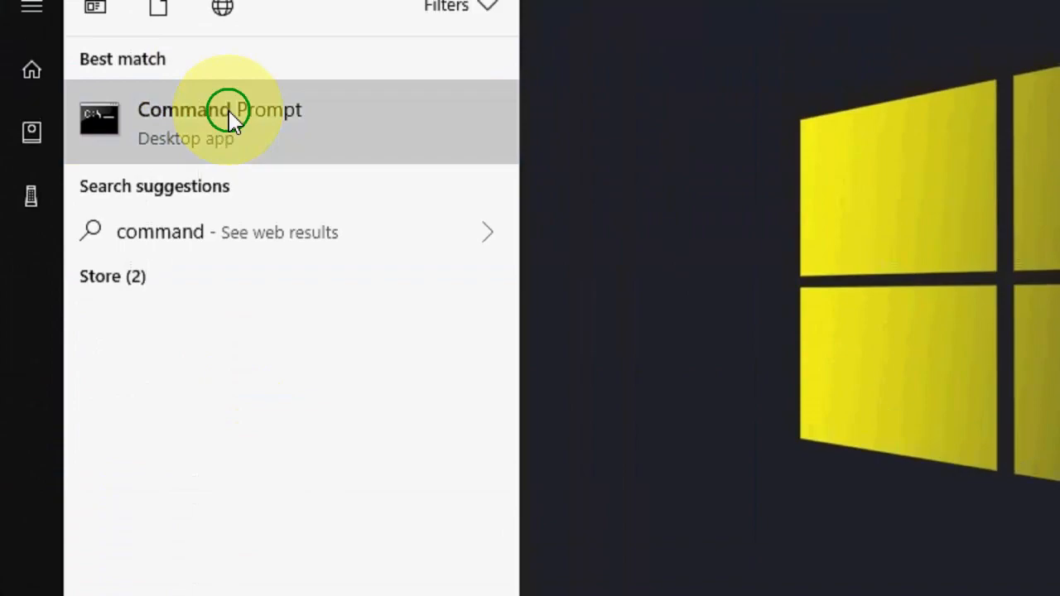
pyautogui.click(440, 152)
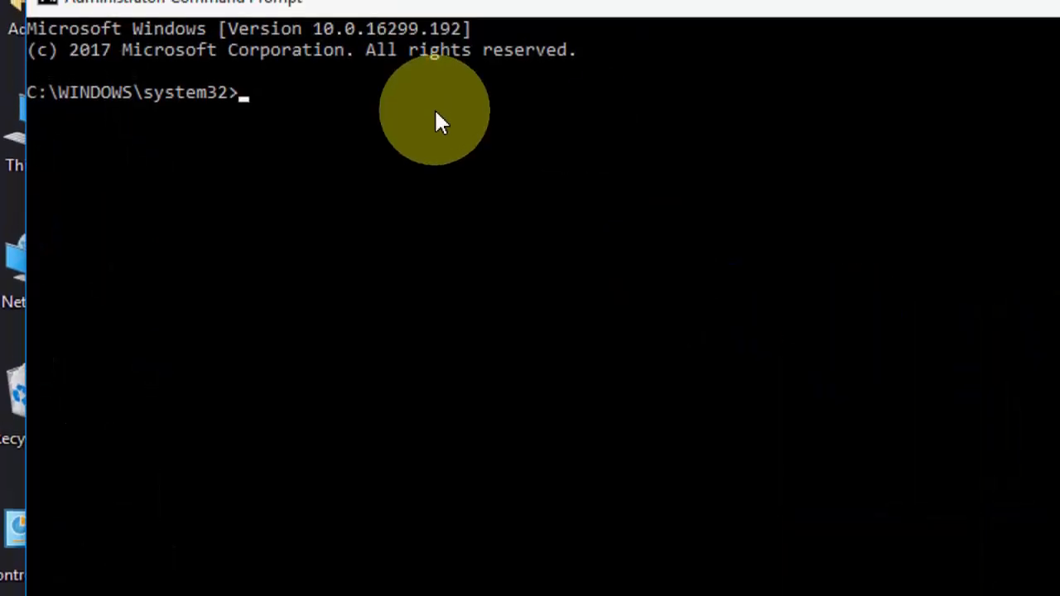
pyautogui.write('convert')
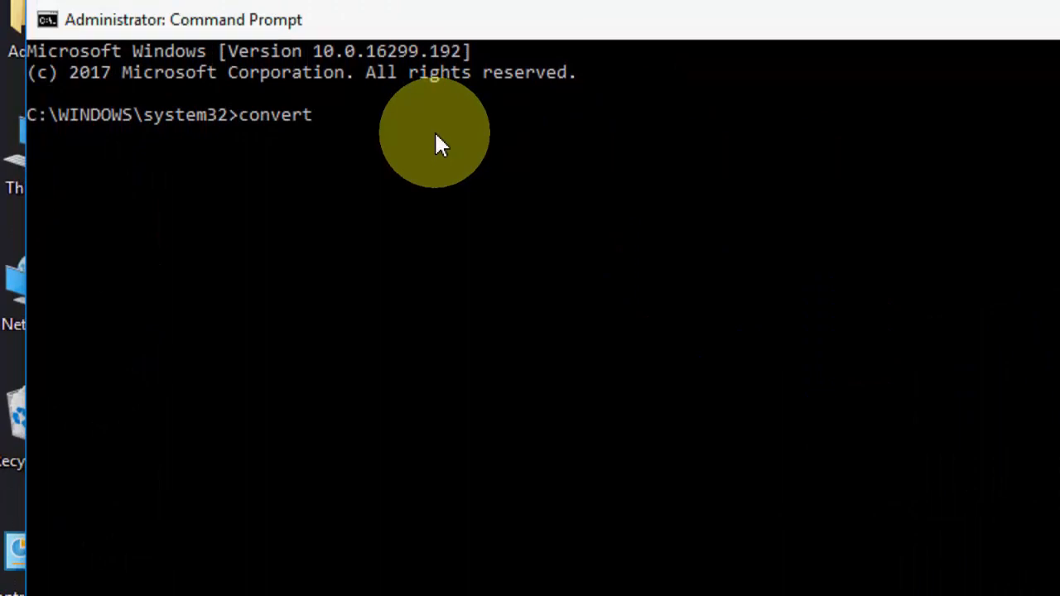
pyautogui.write(' g')
pyautogui.write(':')
pyautogui.write('/fs')
pyautogui.write(':ntfs')
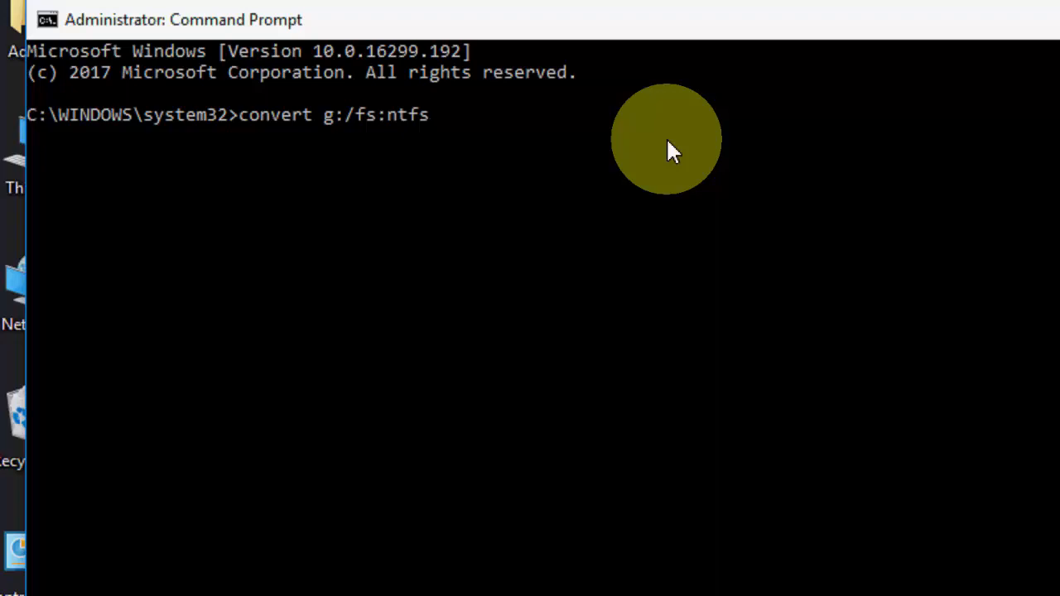
# - Run convert g: /fs:ntfs to convert the USB drive to NTFS
pyautogui.press('Return')
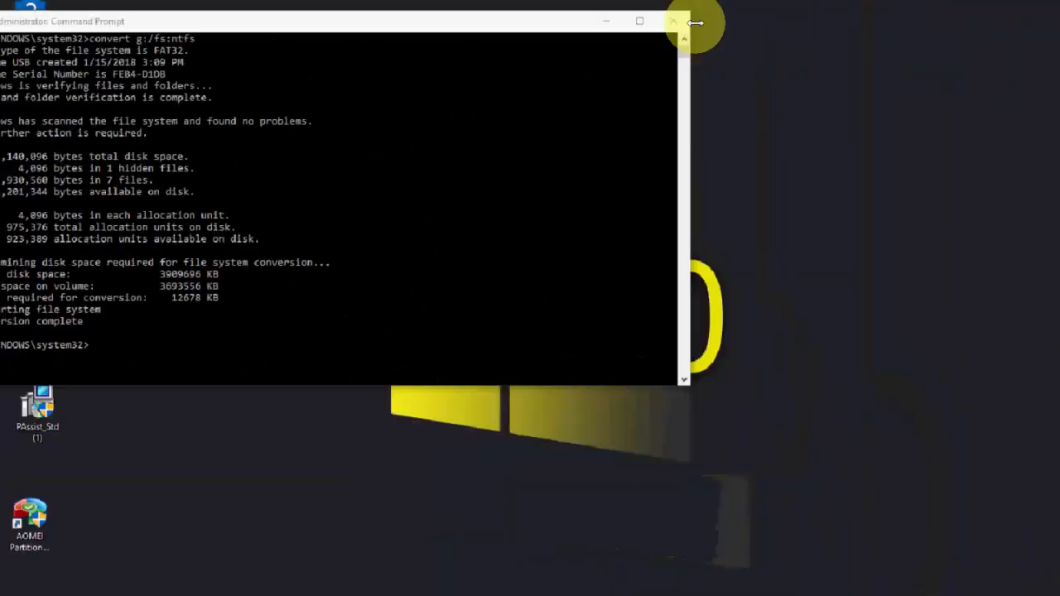
# - Close Command Prompt and confirm USB Drive (G:) still holds its five videos in This PC
pyautogui.click(659, 24)
pyautogui.doubleClick(14, 102)
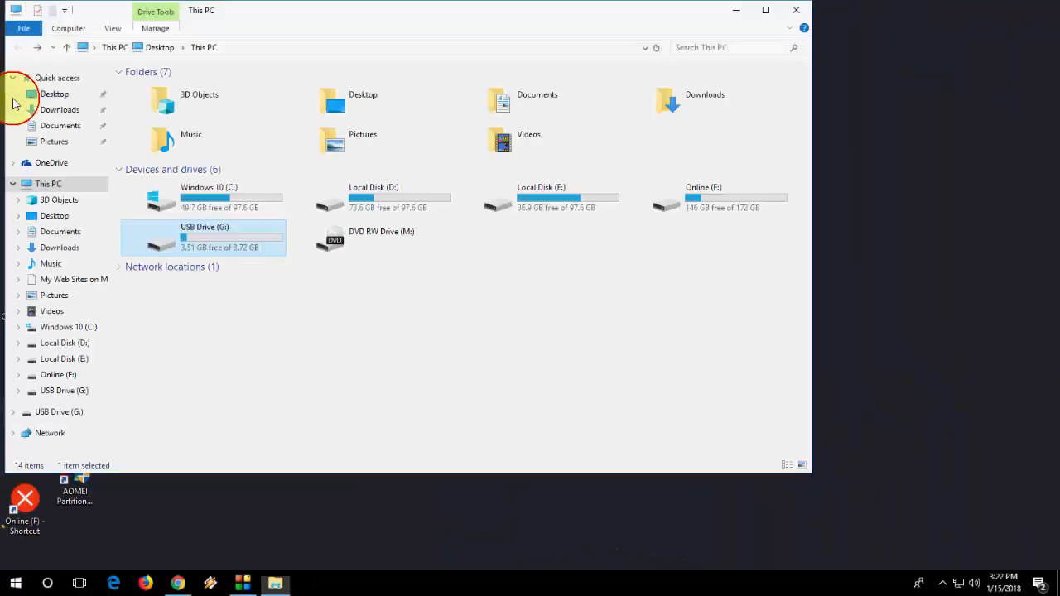
pyautogui.doubleClick(192, 239)
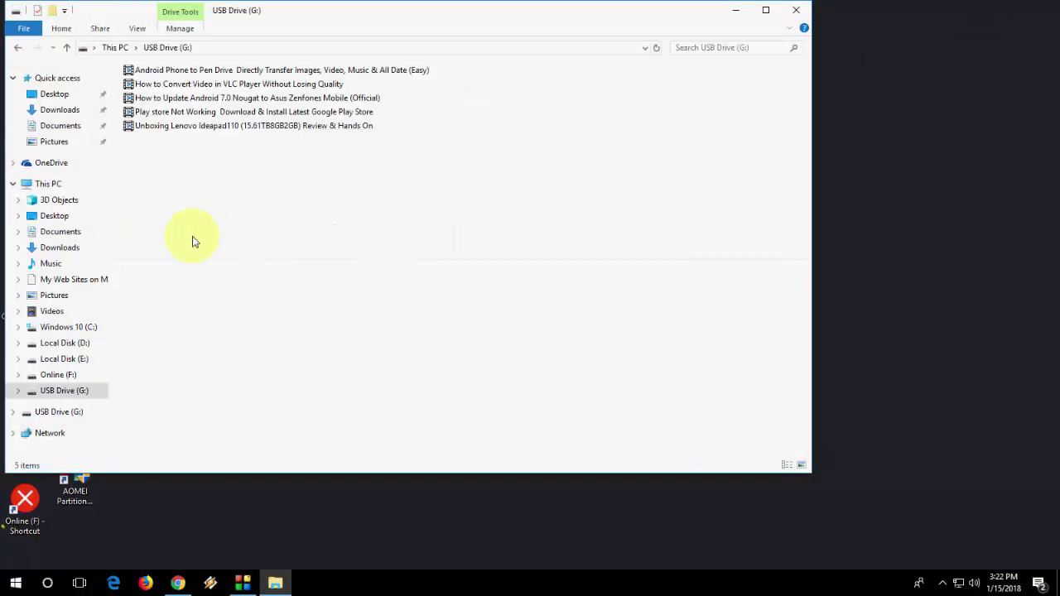
pyautogui.click(17, 47)
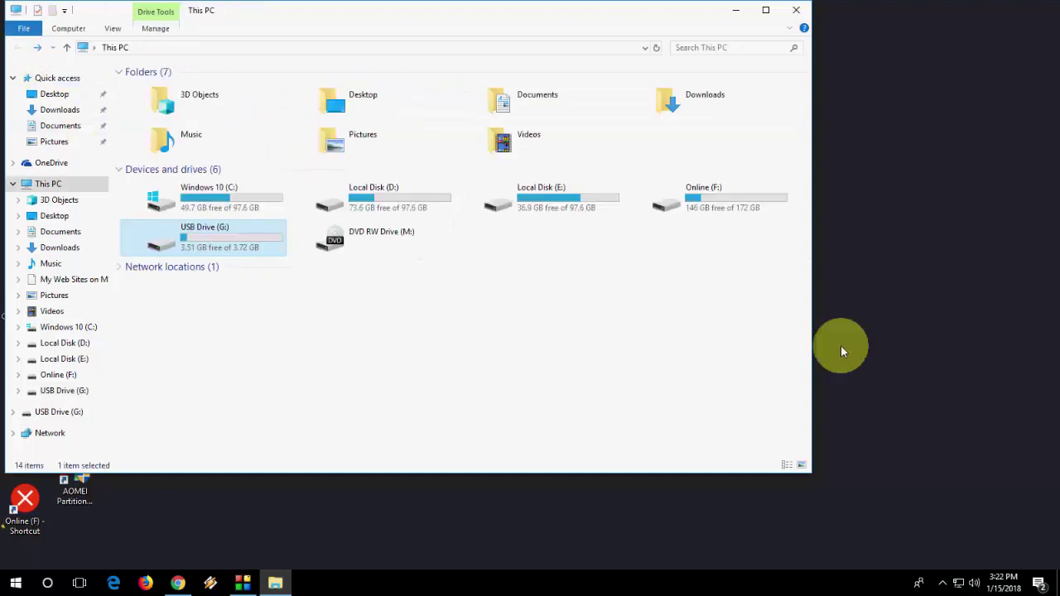
# - Verify USB Drive (G:) Properties now report NTFS, close Explorer and refresh the desktop
pyautogui.rightClick(218, 240)
pyautogui.click(281, 551)
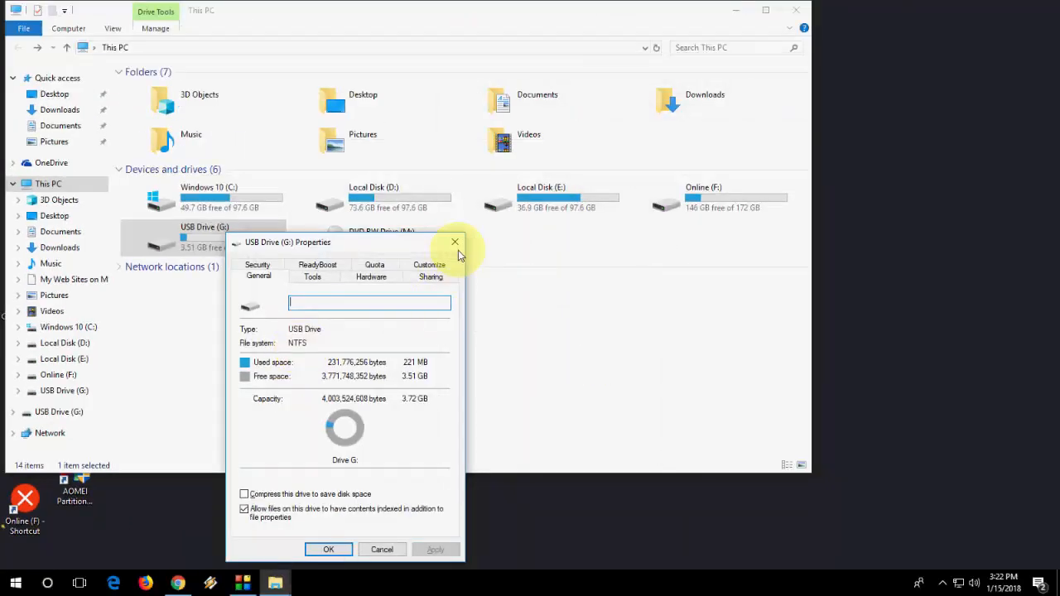
pyautogui.click(459, 243)
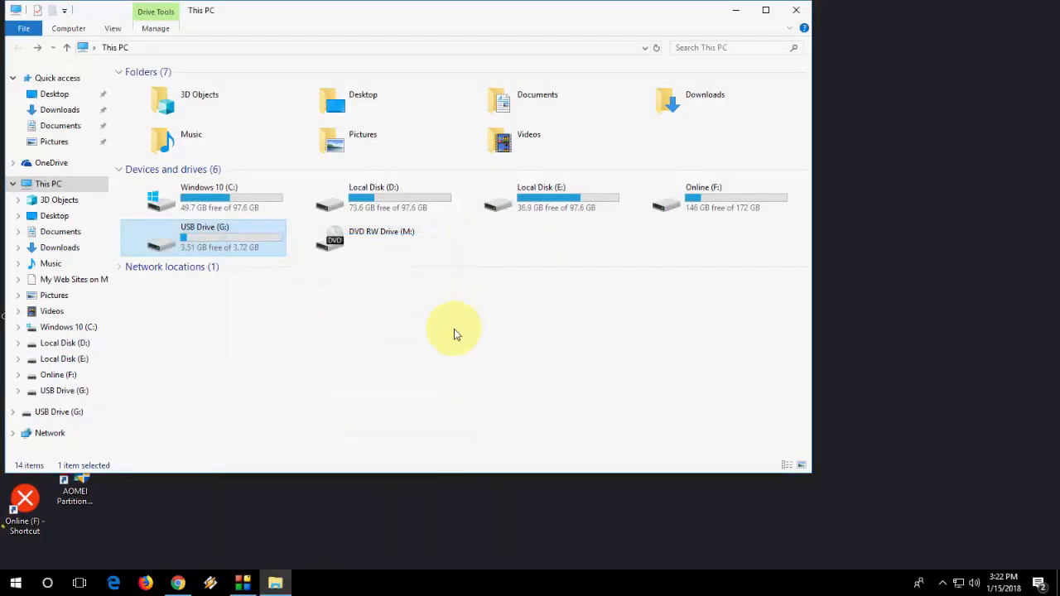
pyautogui.click(797, 10)
pyautogui.rightClick(395, 206)
pyautogui.click(407, 242)
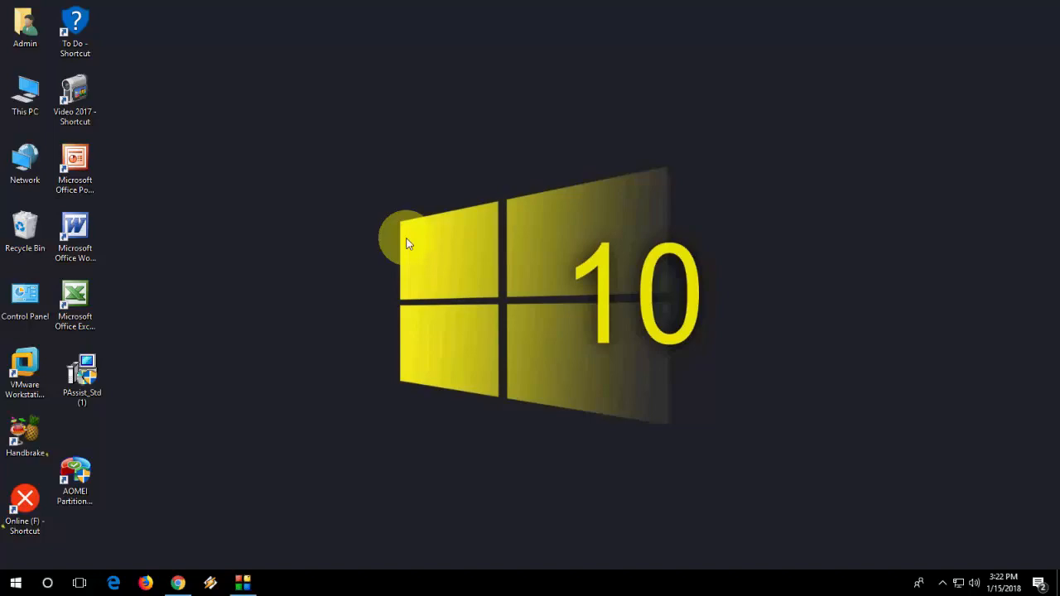
# - Restore Chrome and bring up the aomeitech.com result in the AOMEI website tab
pyautogui.click(176, 579)
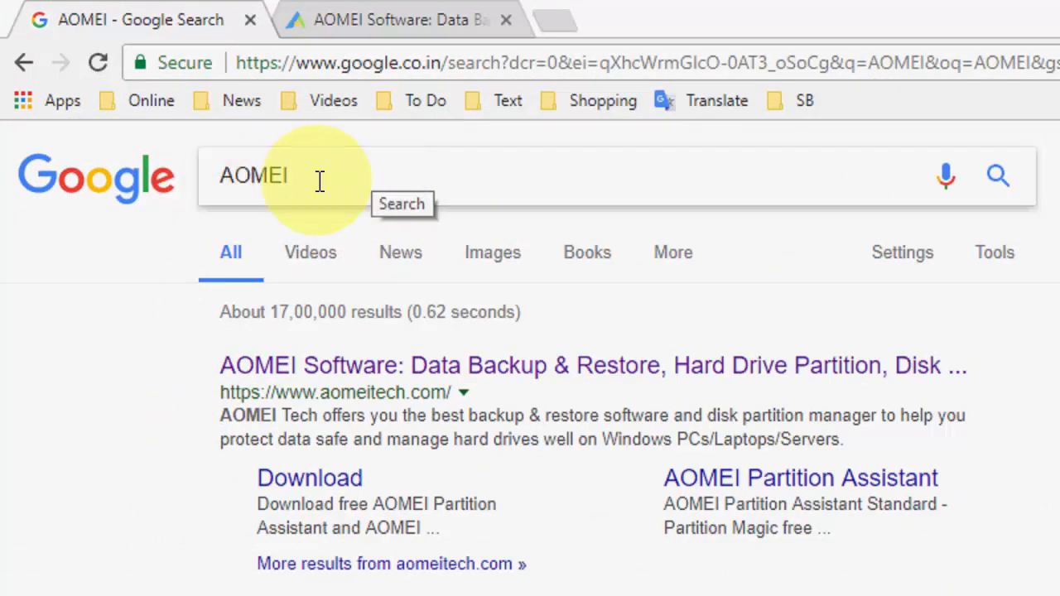
pyautogui.rightClick(476, 381)
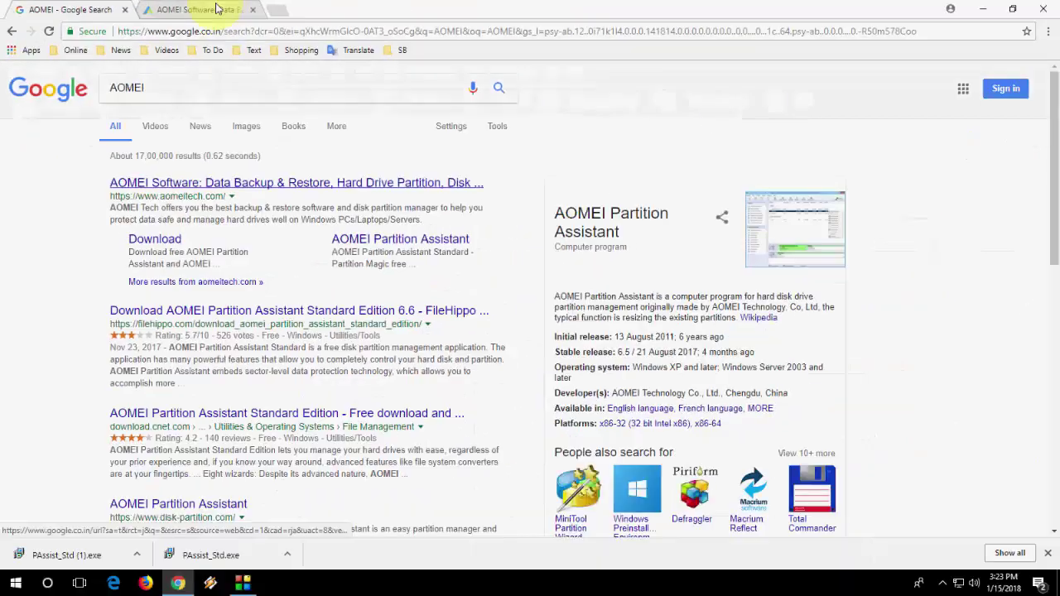
pyautogui.click(217, 9)
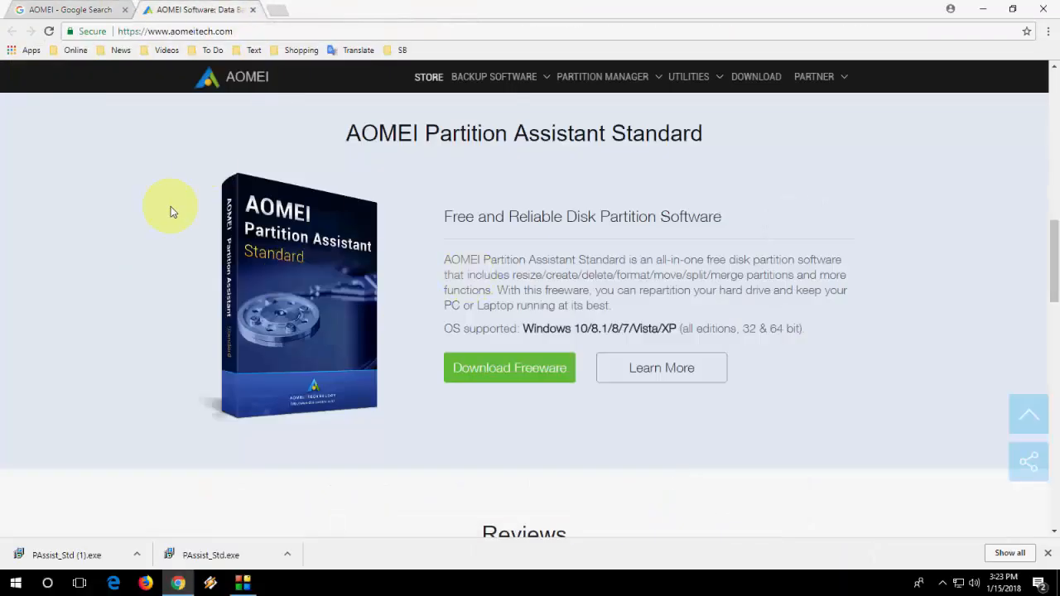
pyautogui.scroll(5, 171, 206)
pyautogui.scroll(6, 170, 207)
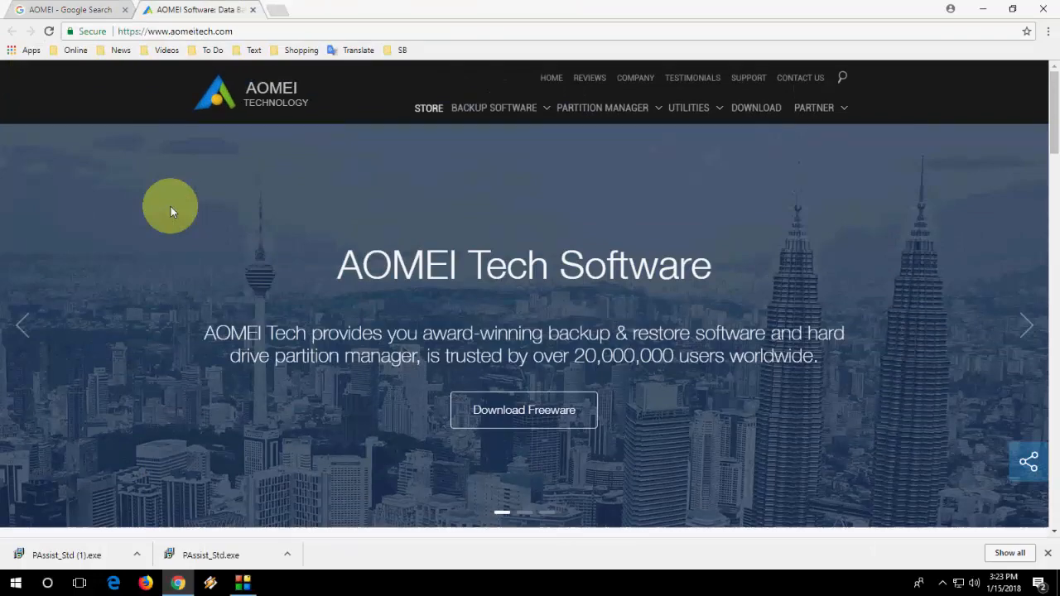
pyautogui.scroll(-4, 171, 206)
pyautogui.scroll(-3, 52, 220)
pyautogui.scroll(-3, 52, 220)
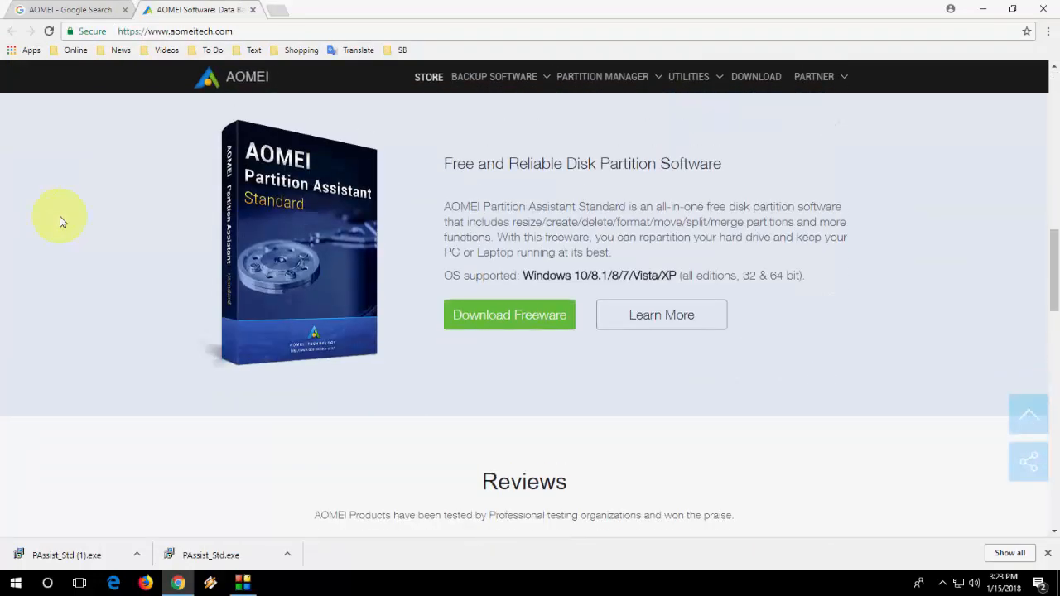
pyautogui.scroll(2, 440, 236)
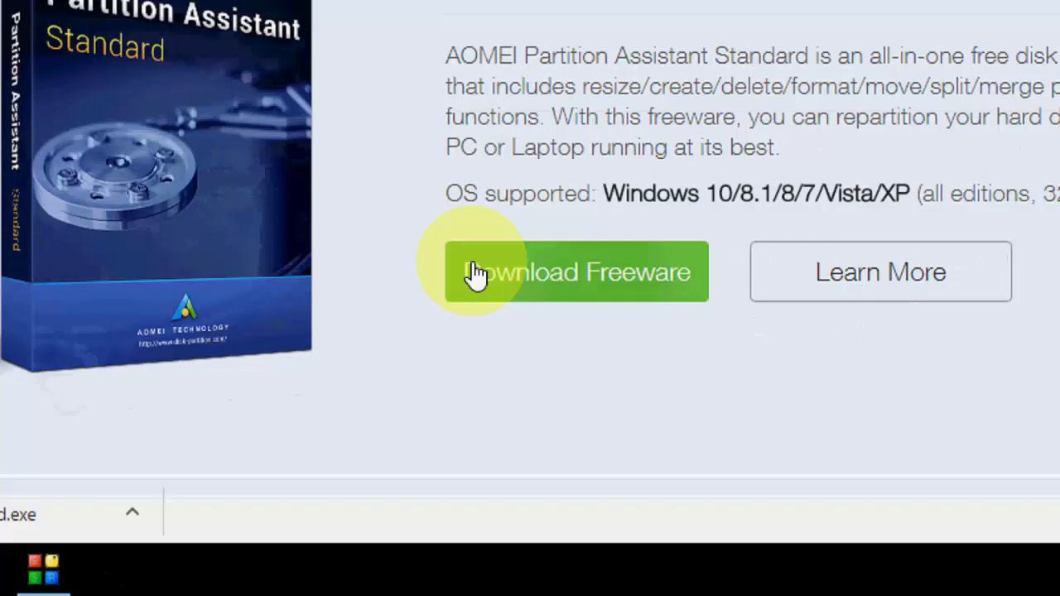
# - Download and save the Partition Assistant Standard (PAssist_Std) installer, then minimize Chrome
pyautogui.click(575, 289)
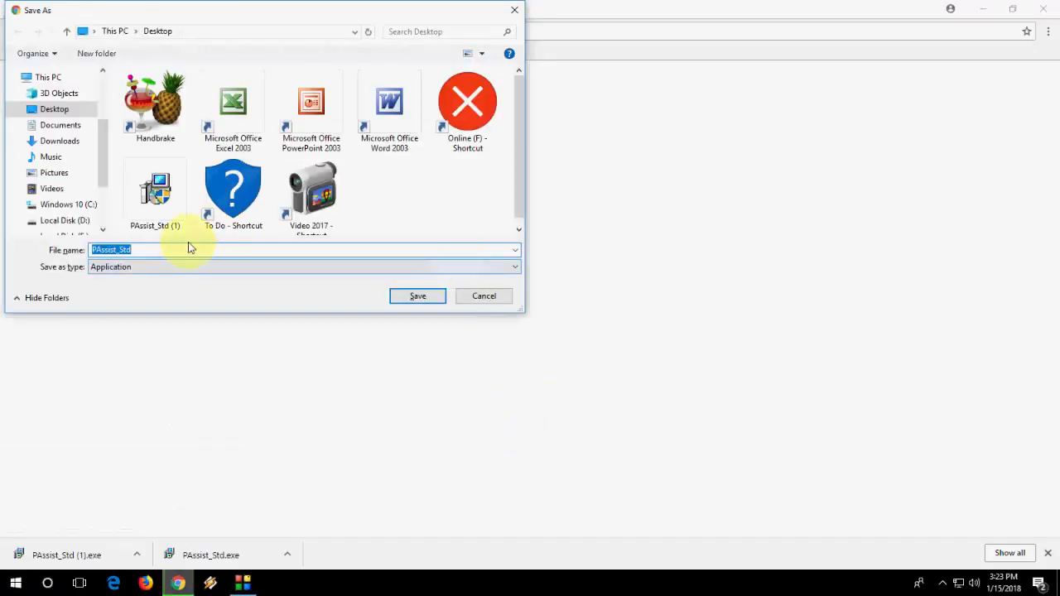
pyautogui.press('Return')
pyautogui.click(982, 9)
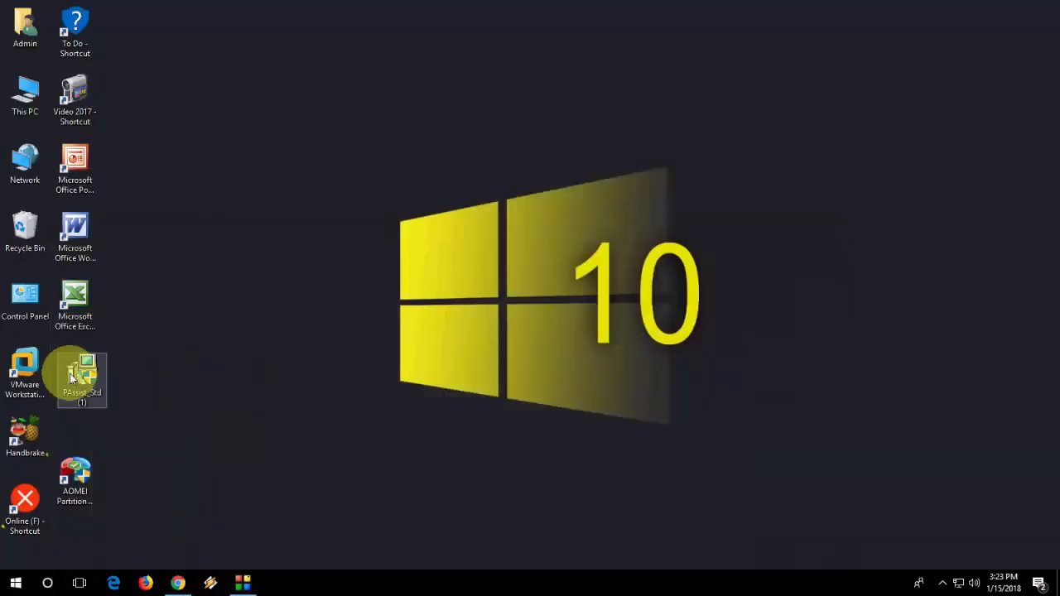
# - Move the AOMEI Partition Assistant desktop shortcut to a new spot
pyautogui.click(87, 368)
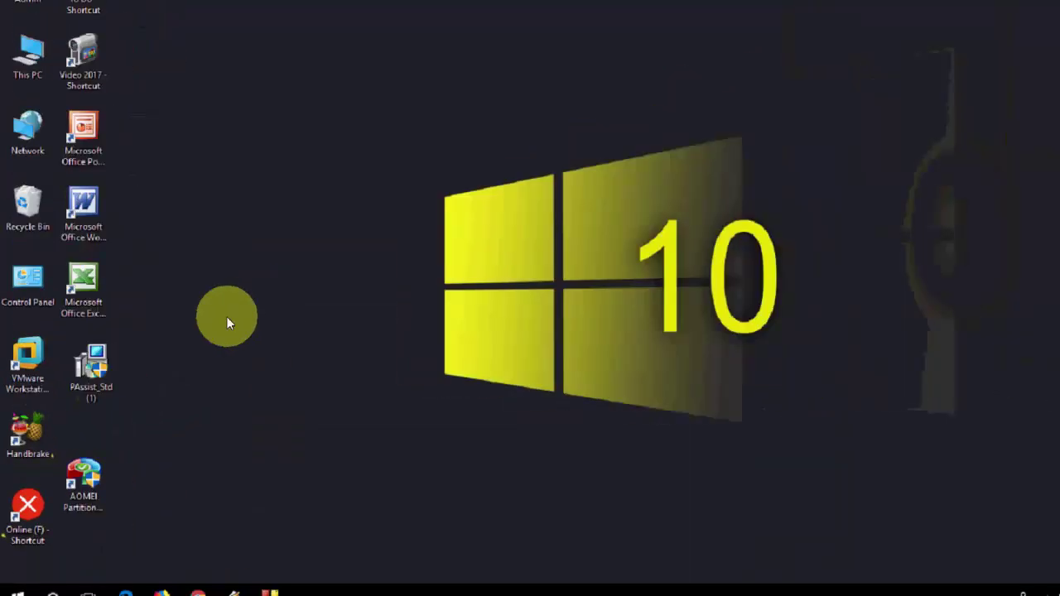
pyautogui.rightClick(222, 325)
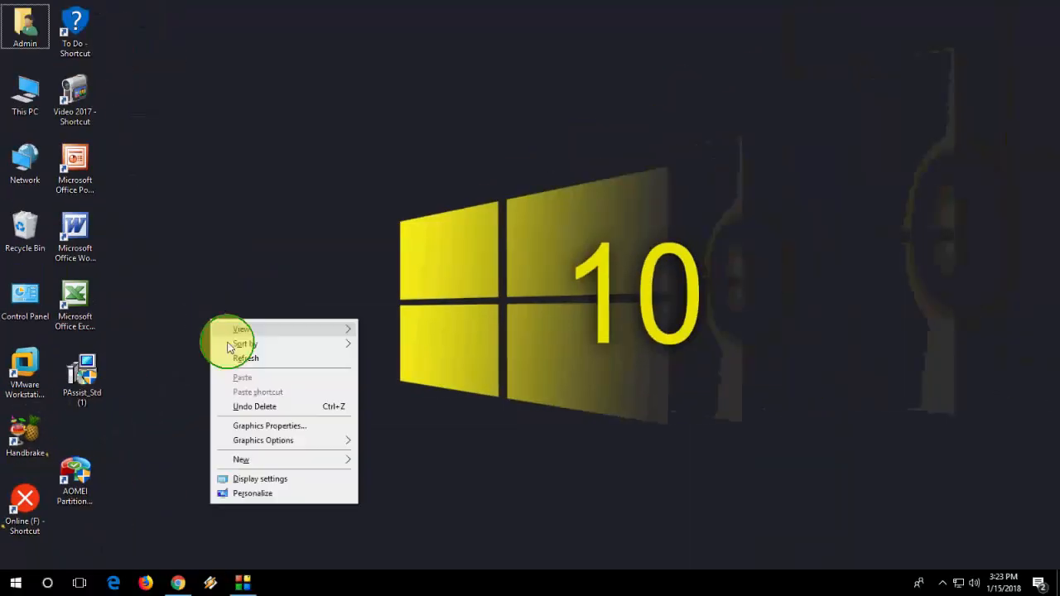
pyautogui.click(249, 358)
pyautogui.click(91, 461)
pyautogui.moveTo(83, 464); pyautogui.dragTo(101, 448)
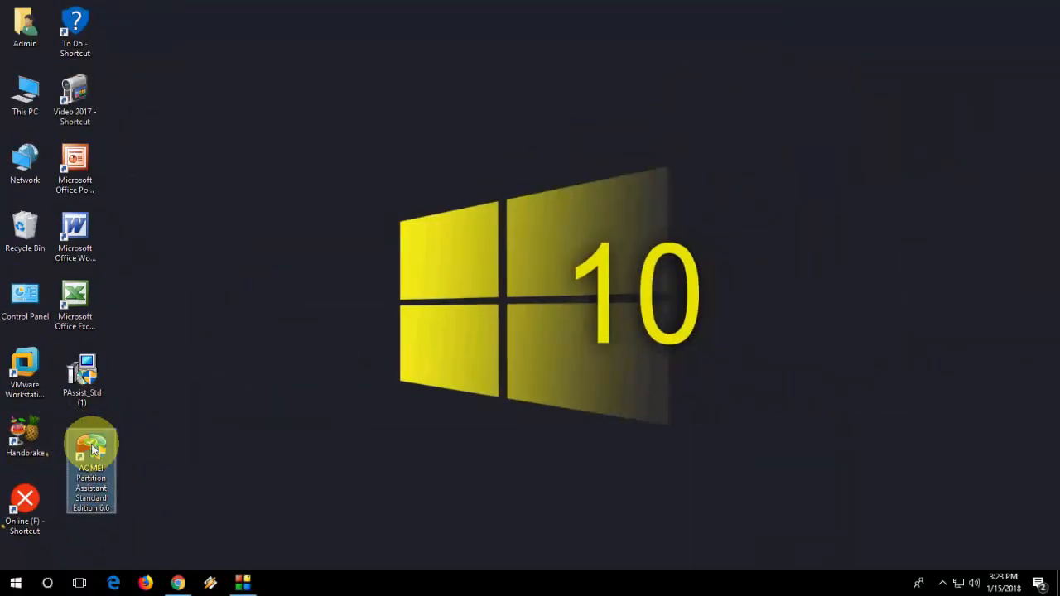
# - Launch AOMEI Partition Assistant, cancel the upgrade offer and start the NTFS to FAT32 Converter wizard
pyautogui.doubleClick(101, 448)
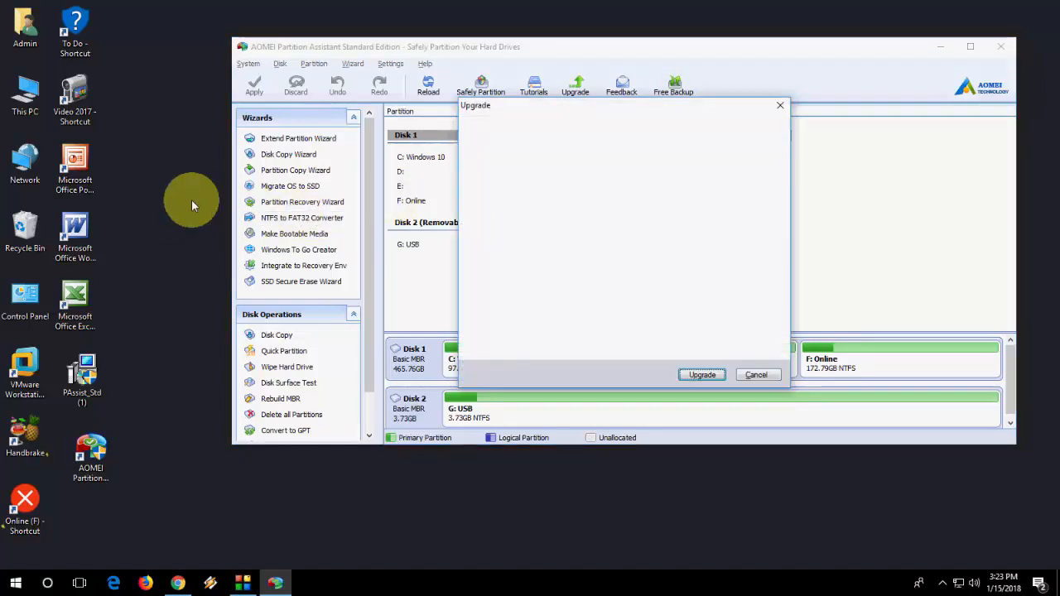
pyautogui.click(757, 375)
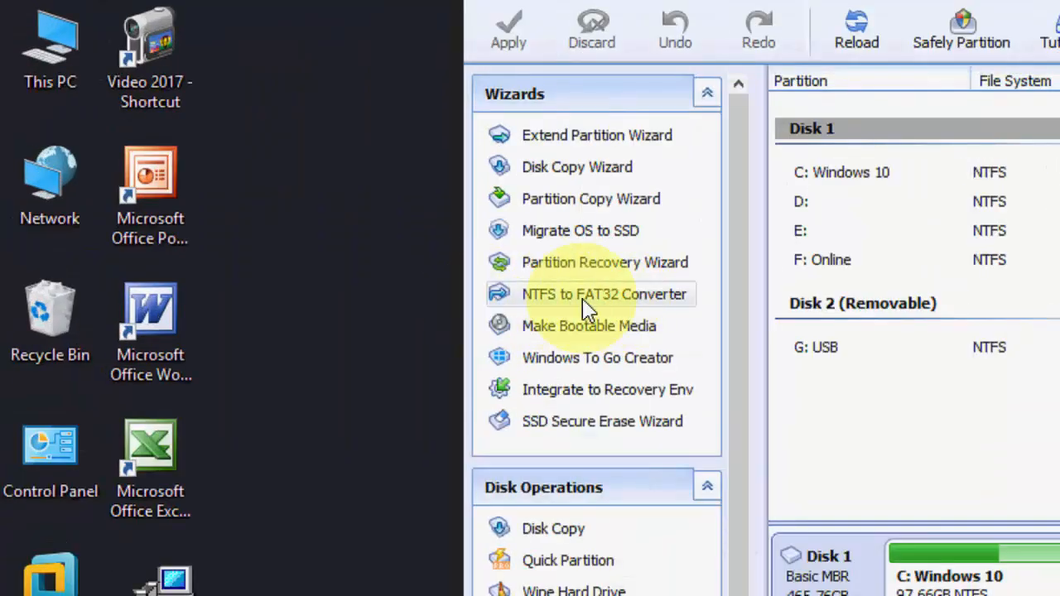
pyautogui.click(679, 306)
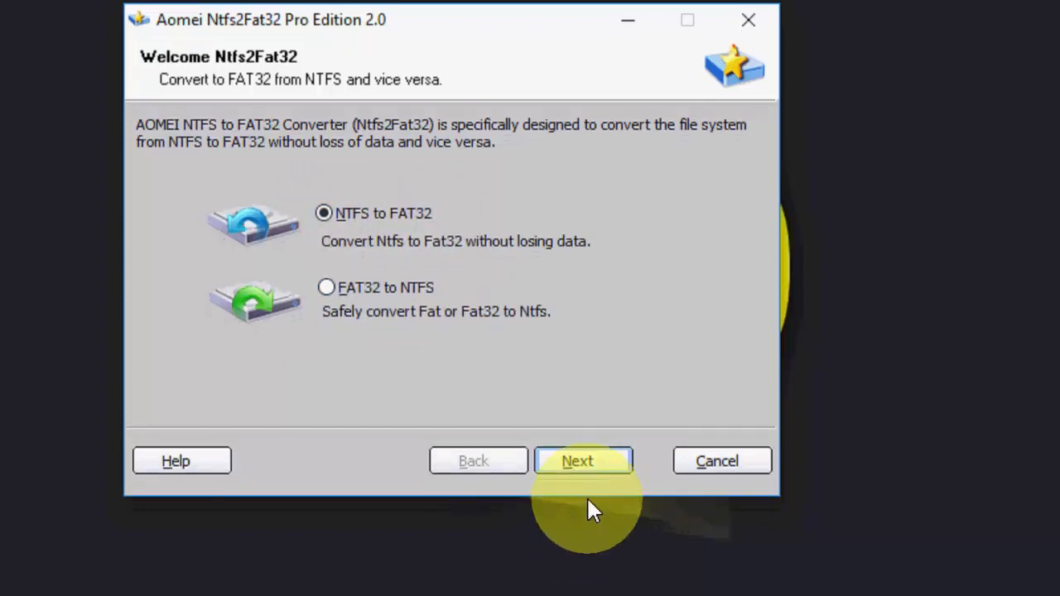
# - Choose the G: USB partition for NTFS to FAT32 conversion and advance to the confirmation summary
pyautogui.click(583, 471)
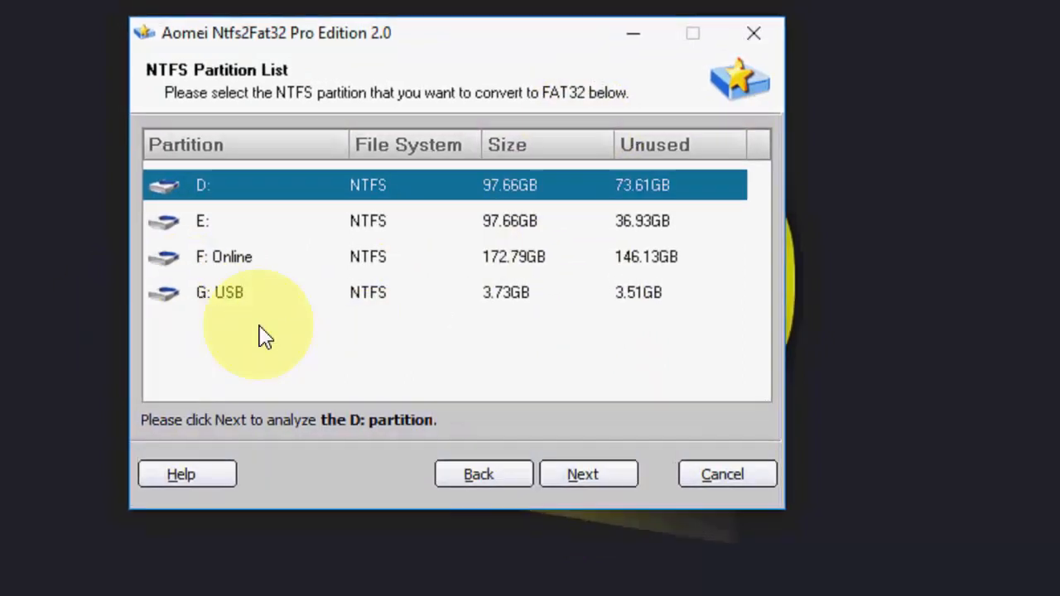
pyautogui.click(224, 304)
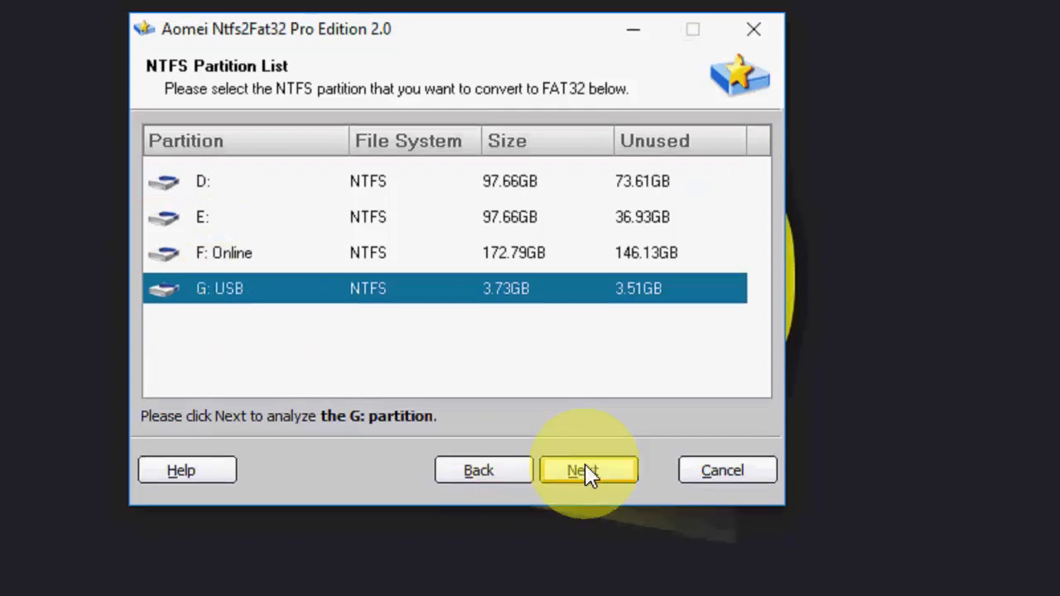
pyautogui.click(586, 473)
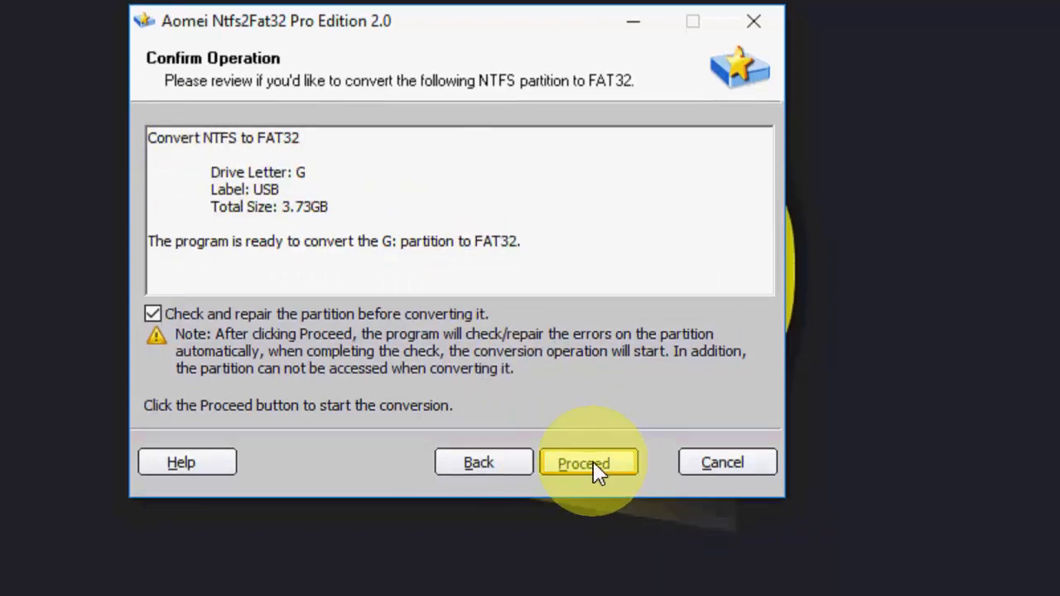
# - Proceed with converting G: to FAT32, acknowledge success and exit the converter
pyautogui.click(594, 473)
pyautogui.click(513, 328)
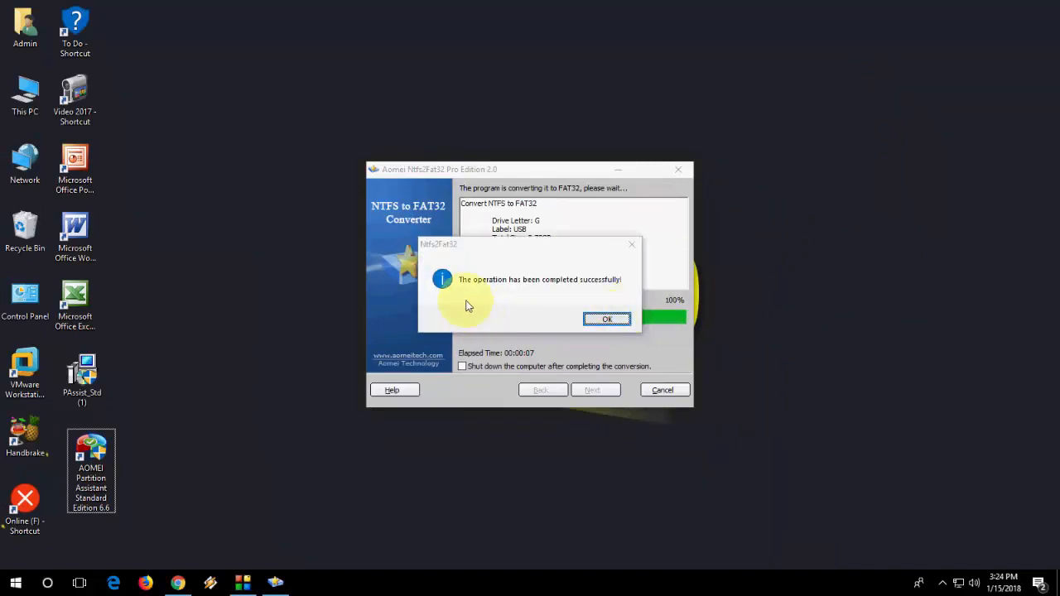
pyautogui.click(606, 320)
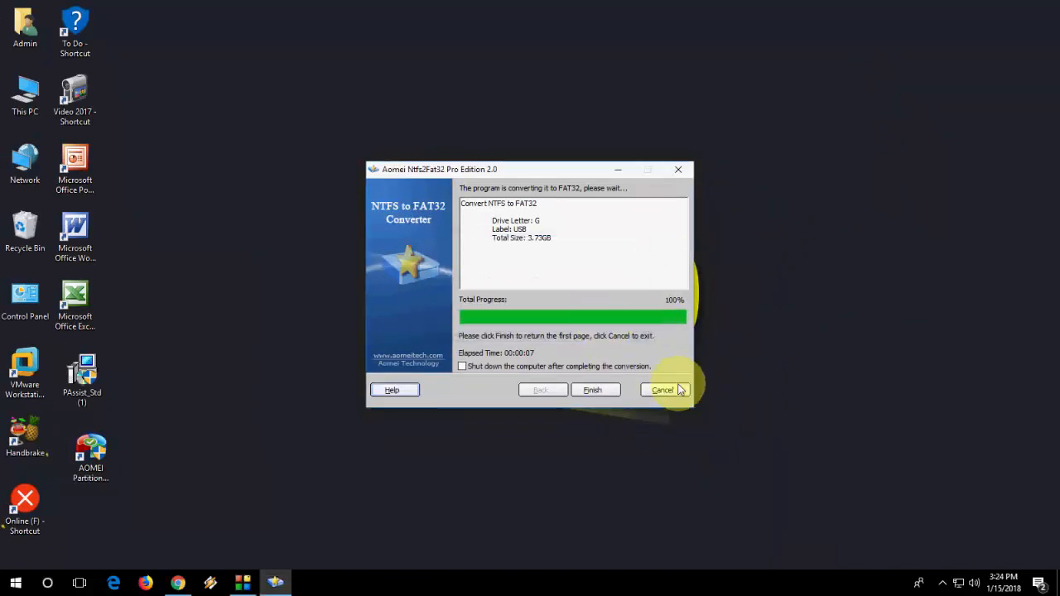
pyautogui.click(687, 174)
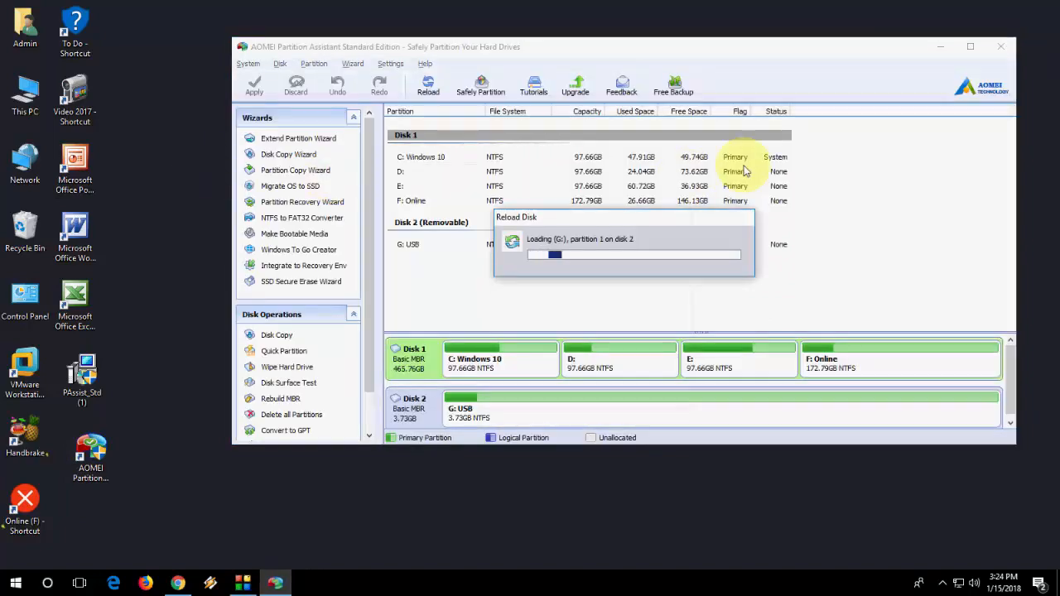
# - Close AOMEI Partition Assistant and browse into USB Drive (G:) to confirm the five video files remain
pyautogui.click(1000, 47)
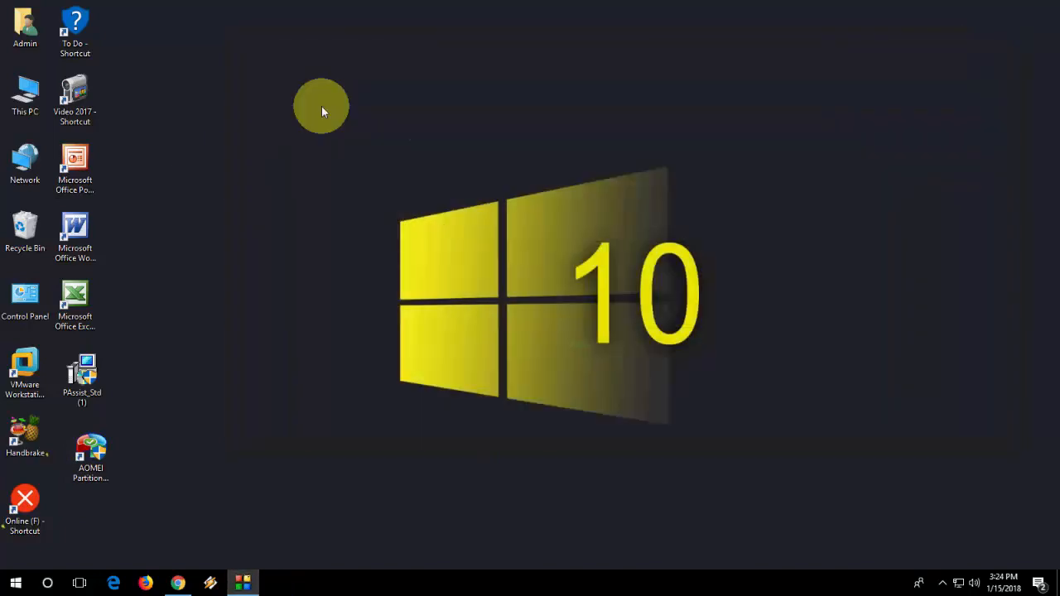
pyautogui.doubleClick(30, 94)
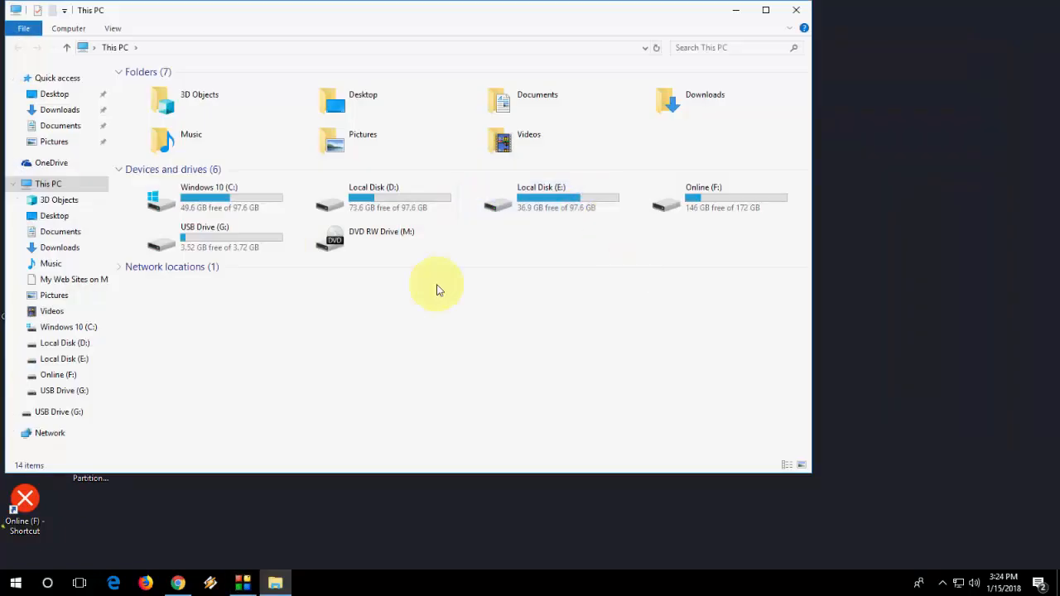
pyautogui.doubleClick(203, 245)
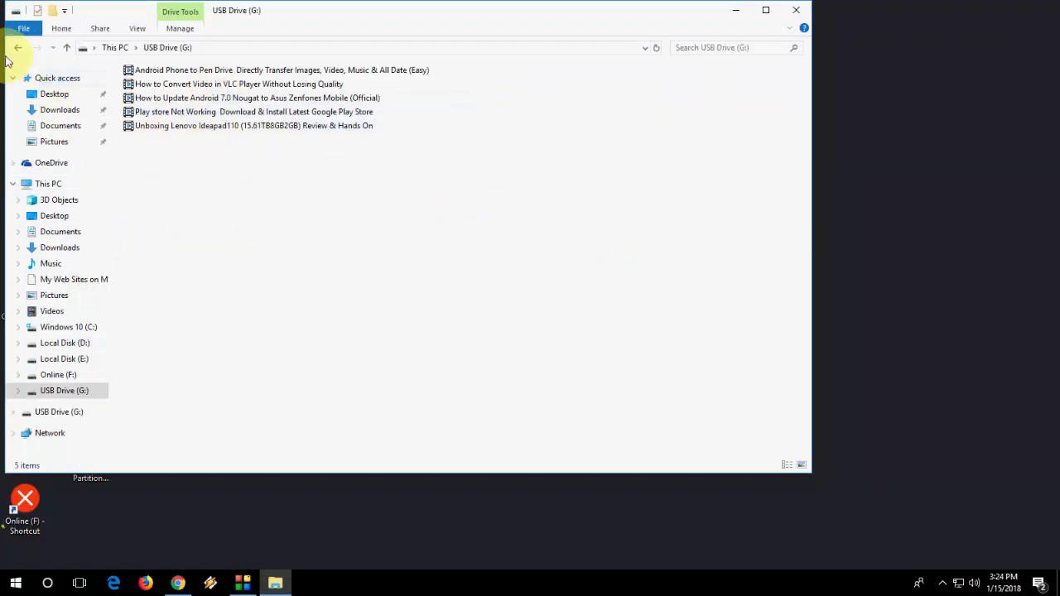
# - Return to This PC and bring up the context menu for USB Drive (G:)
pyautogui.click(17, 47)
pyautogui.click(216, 234)
pyautogui.rightClick(217, 235)
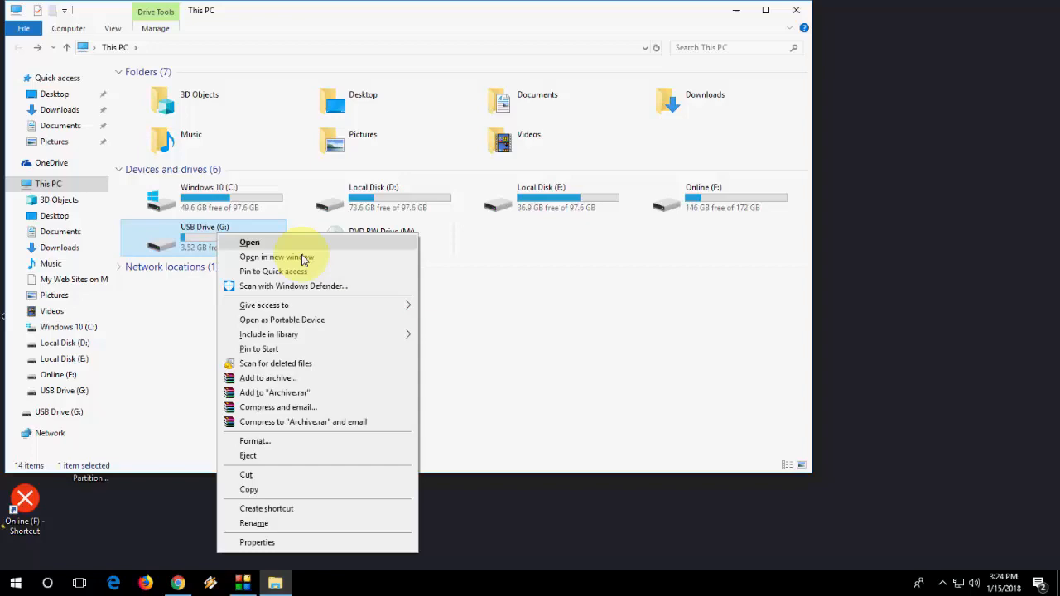
# - View USB Drive (G:) Properties reporting FAT32, then close the dialog and This PC
pyautogui.click(318, 542)
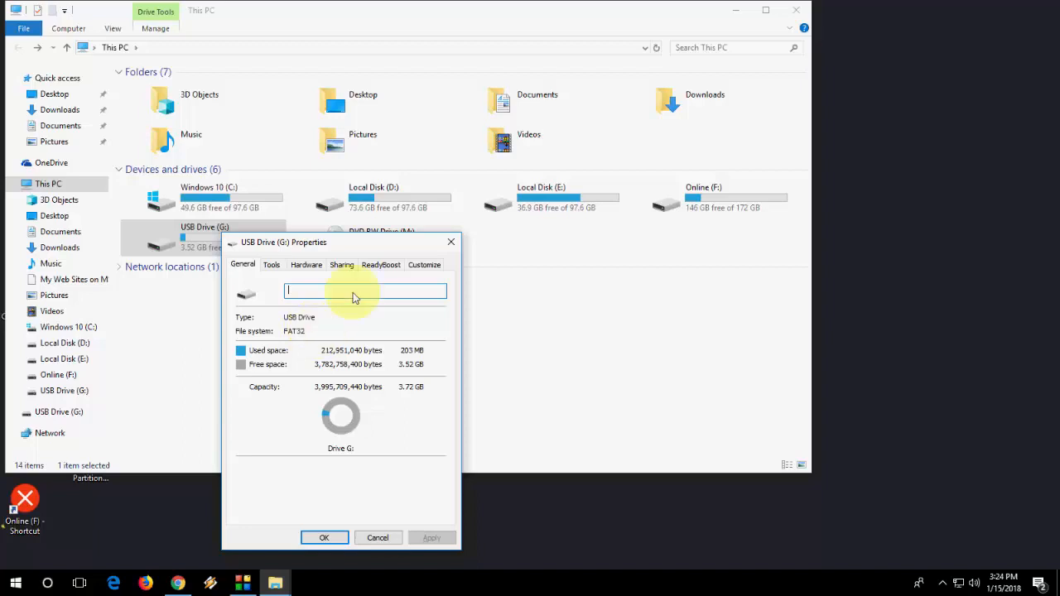
pyautogui.click(450, 241)
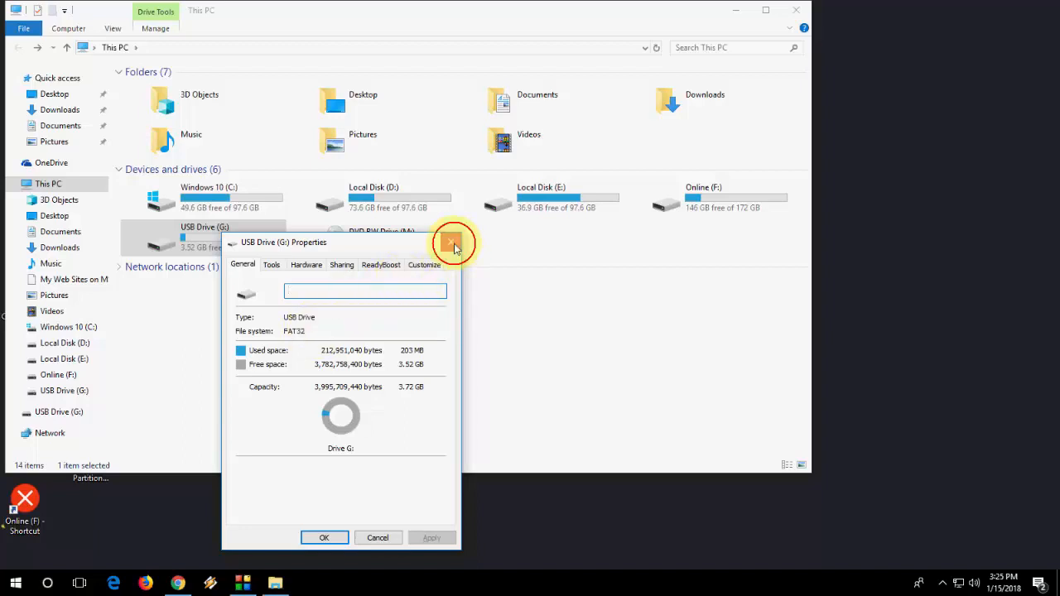
pyautogui.click(796, 10)
# - Refresh the Windows desktop from its context menu
pyautogui.rightClick(317, 181)
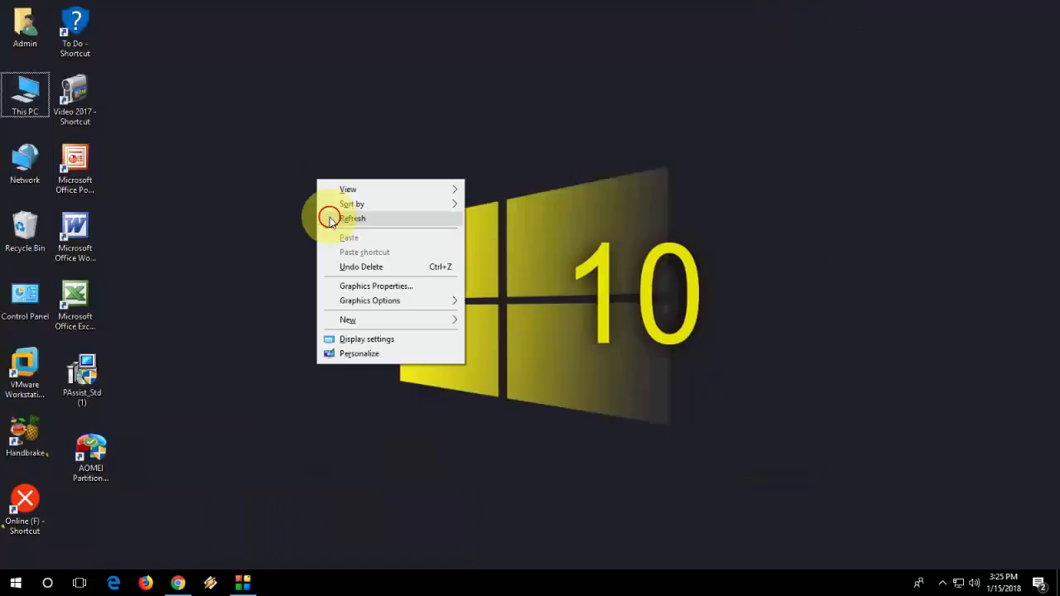
pyautogui.click(321, 212)
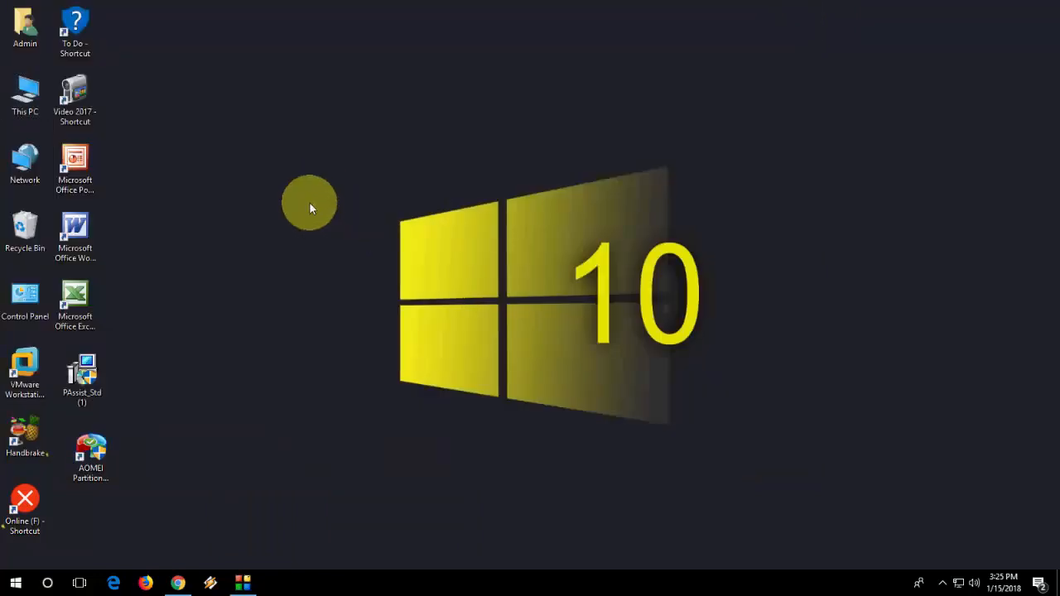